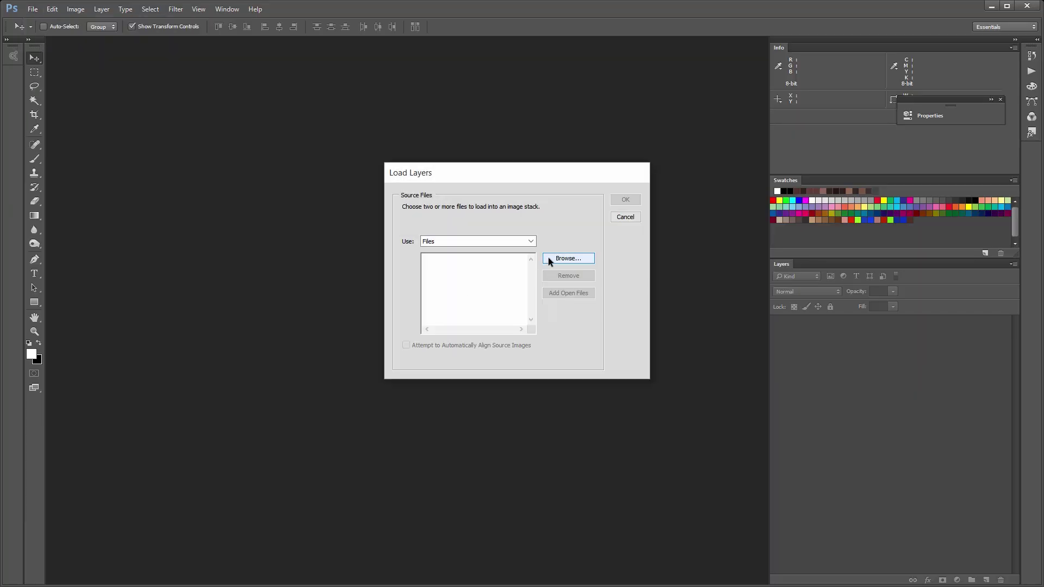
# Step: Select the orchid raw frames _MG_0382.CR2 through _MG_0414.CR2 and confirm the selection
pyautogui.click(568, 258)
pyautogui.click(641, 266)
pyautogui.scroll(-10, 810, 348)
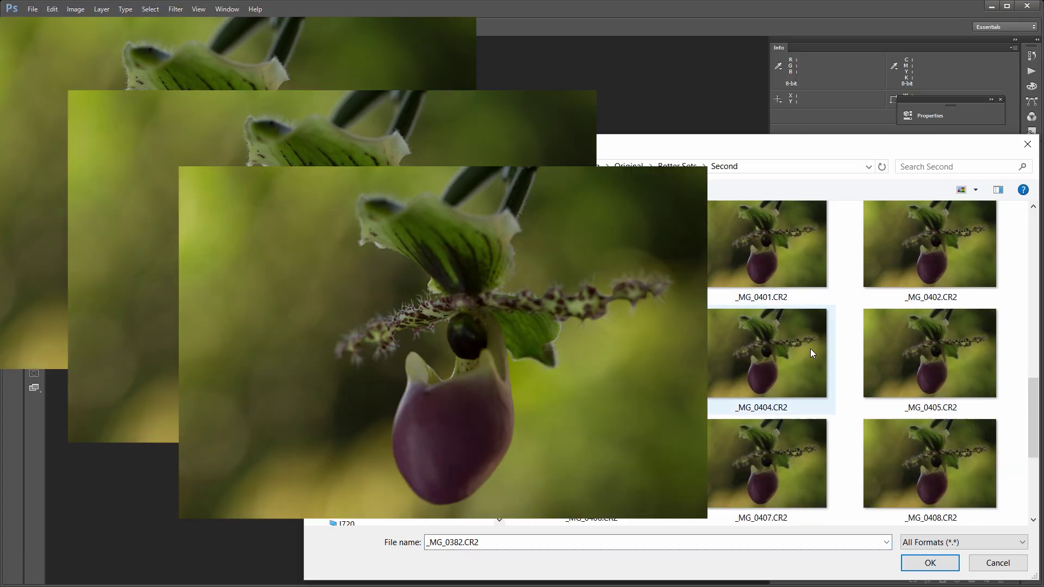
pyautogui.click(942, 457)
pyautogui.keyDown('shift'); pyautogui.click(939, 466); pyautogui.keyUp('shift')
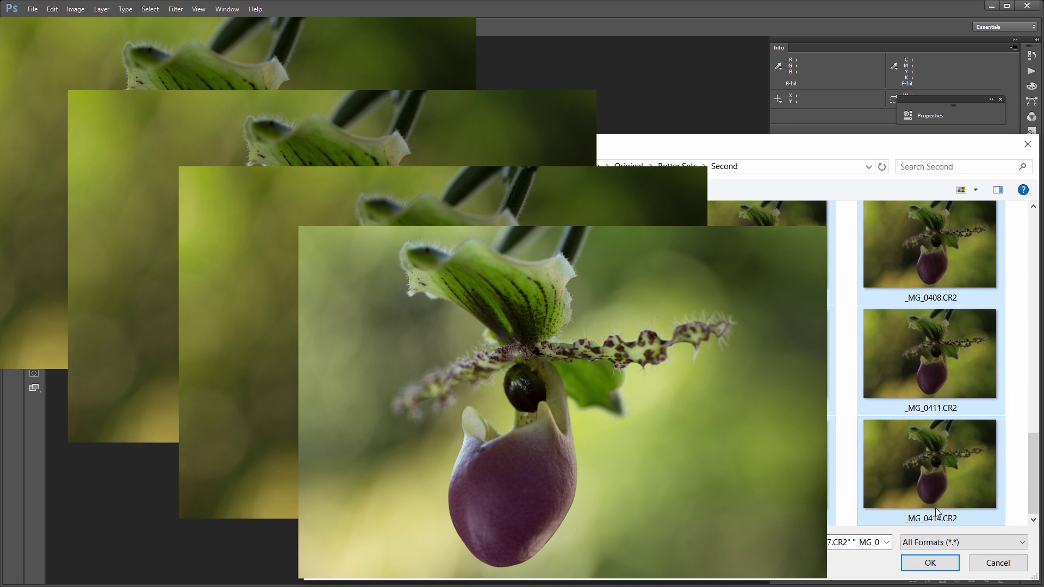
pyautogui.click(930, 562)
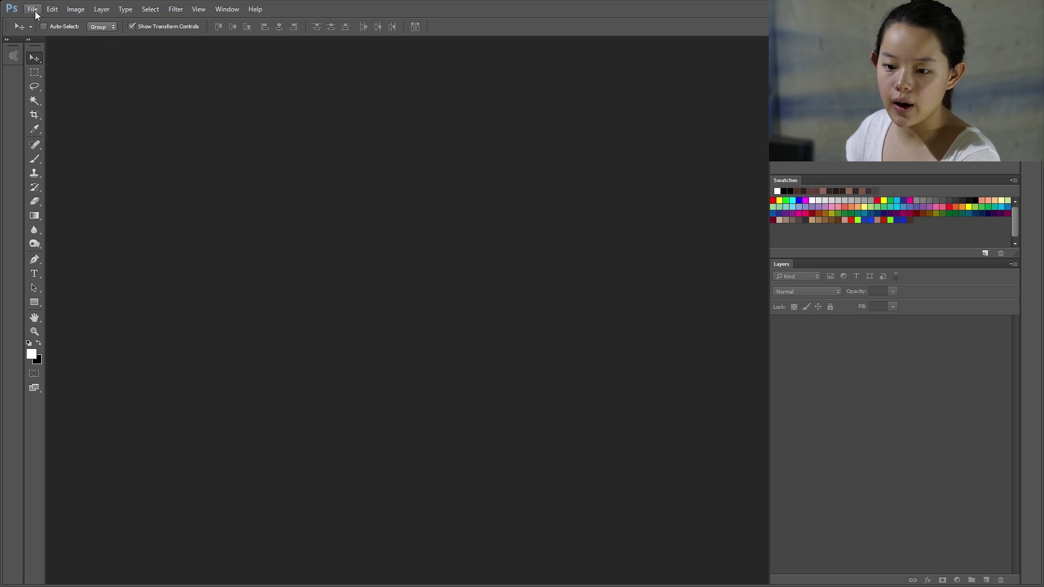
# Step: Load _MG_0382.CR2–_MG_0414.CR2 via Load Files into Stack with Attempt to Automatically Align enabled
pyautogui.click(32, 9)
pyautogui.moveTo(108, 322)
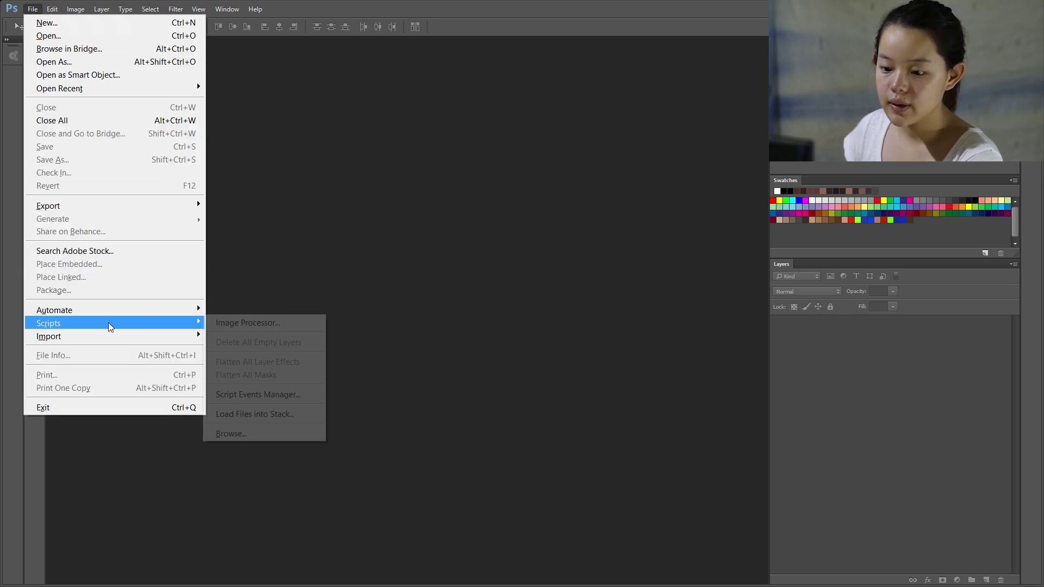
pyautogui.click(277, 413)
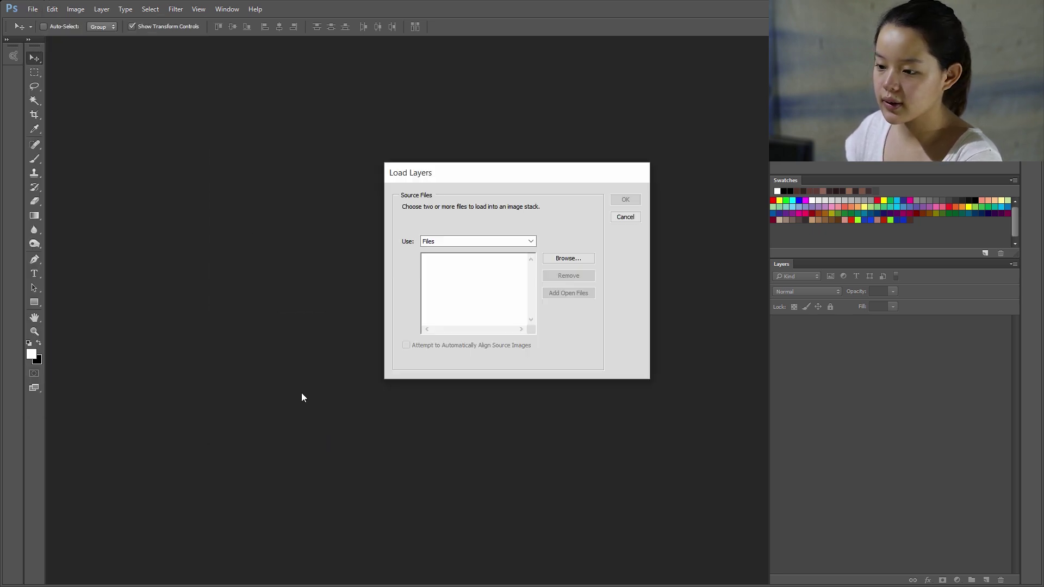
pyautogui.click(550, 259)
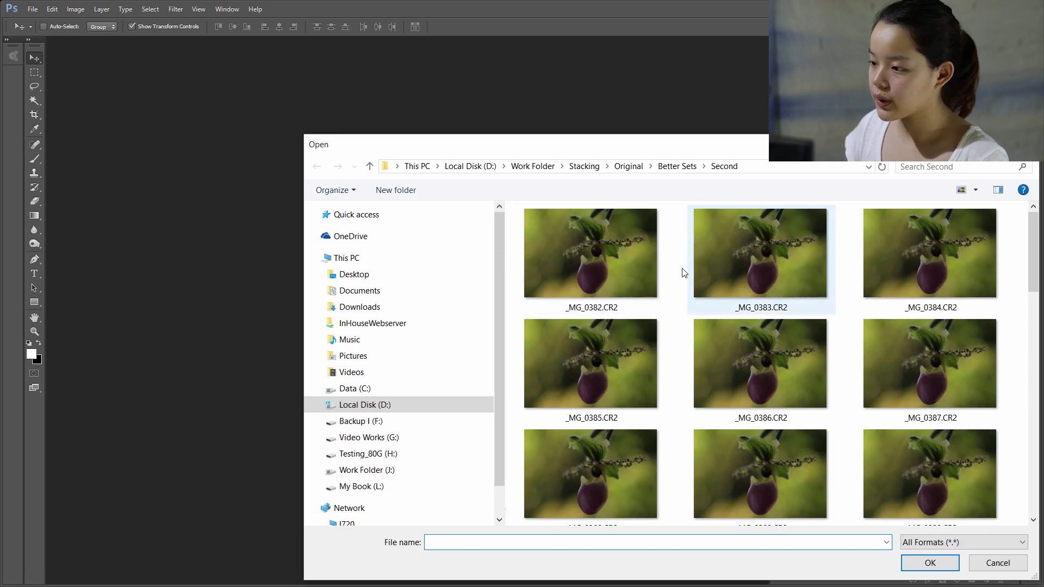
pyautogui.click(663, 260)
pyautogui.scroll(-8, 810, 348)
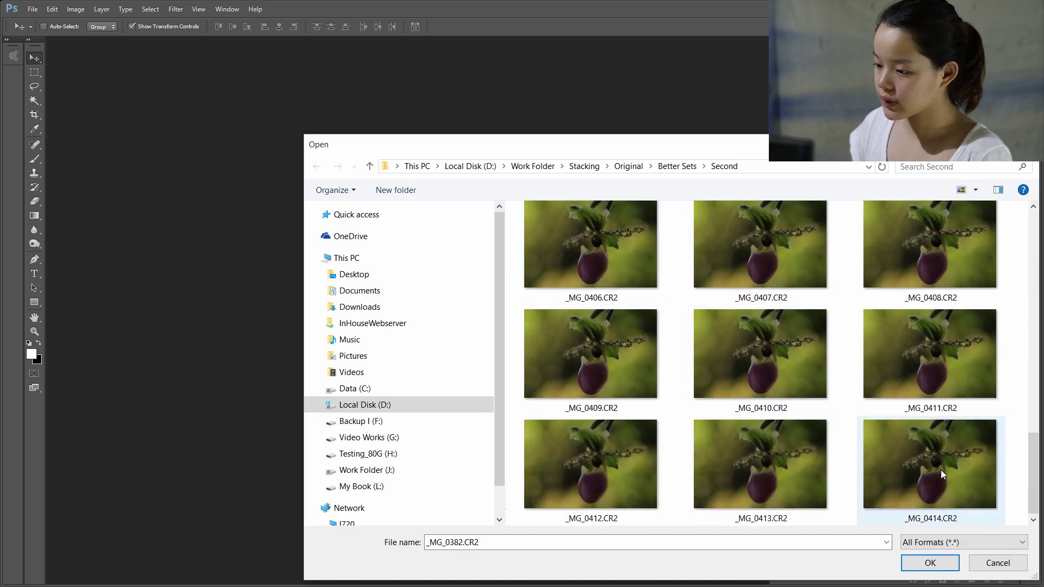
pyautogui.keyDown('shift'); pyautogui.click(935, 482); pyautogui.keyUp('shift')
pyautogui.click(930, 563)
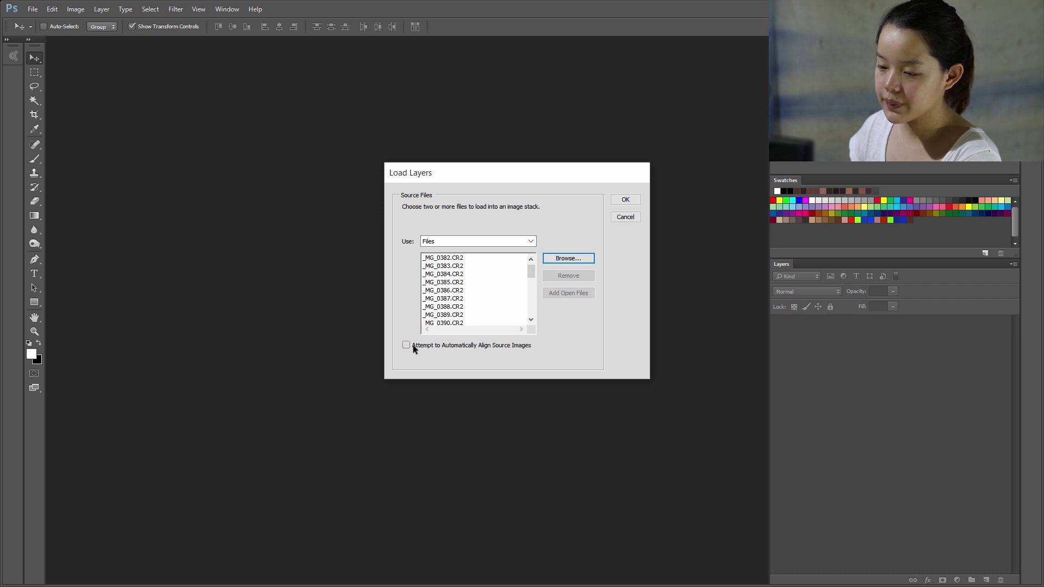
pyautogui.click(413, 345)
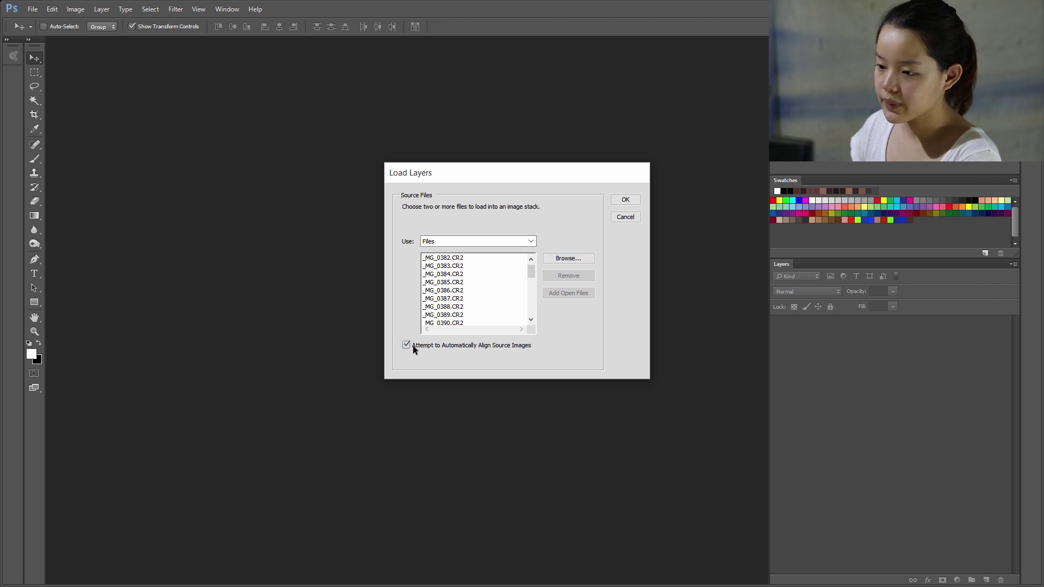
pyautogui.click(625, 200)
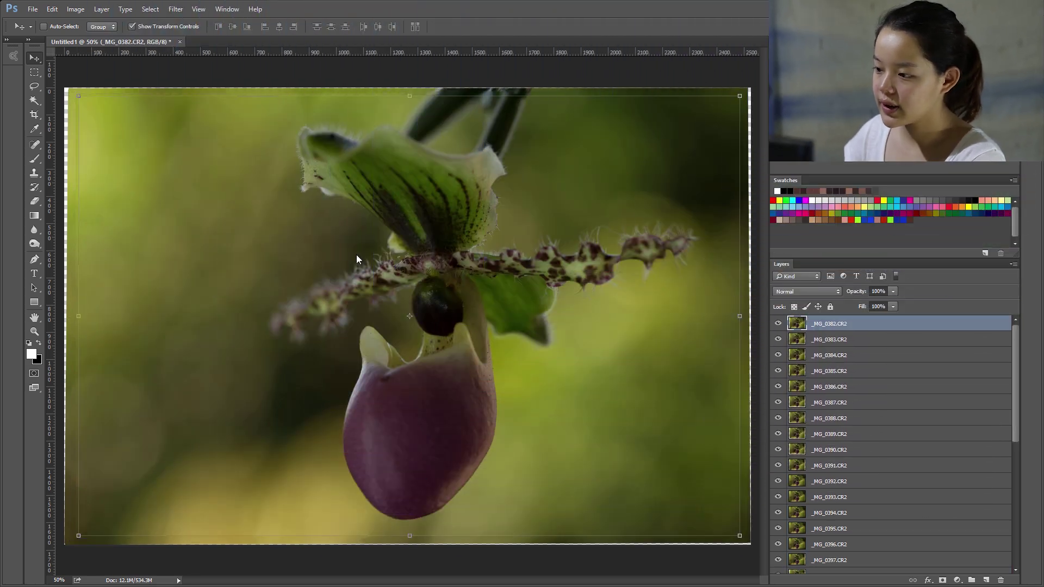
# Step: Select every orchid layer and run Auto-Blend Layers with Stack Images
pyautogui.moveTo(1014, 336); pyautogui.dragTo(866, 556)
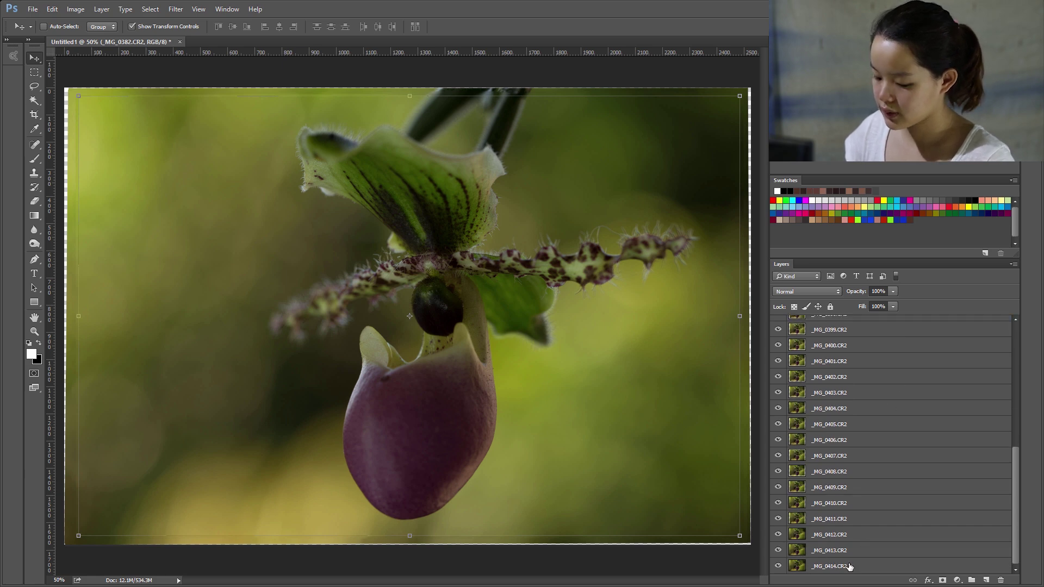
pyautogui.keyDown('shift'); pyautogui.click(849, 567); pyautogui.keyUp('shift')
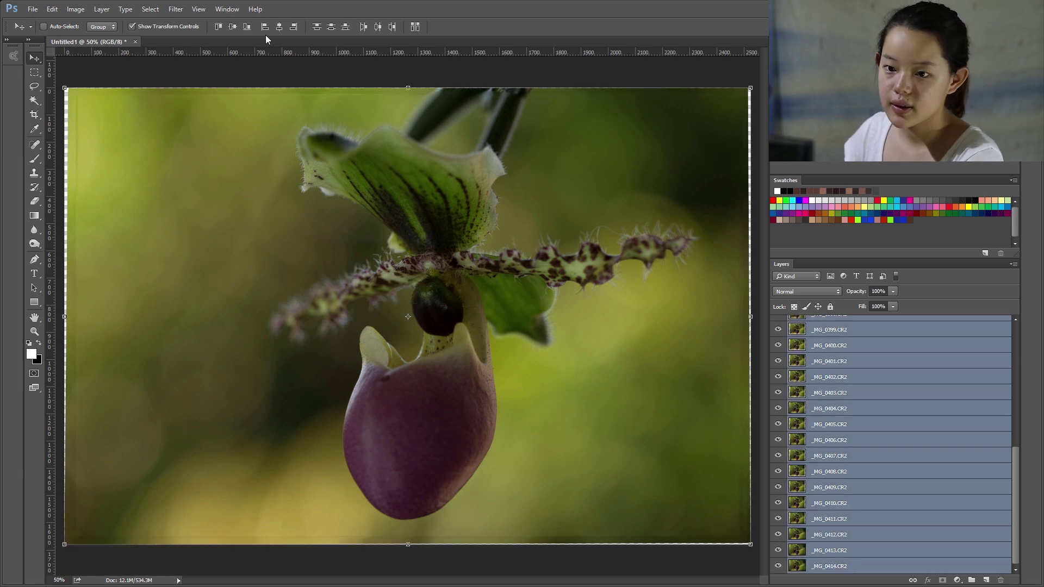
pyautogui.click(53, 9)
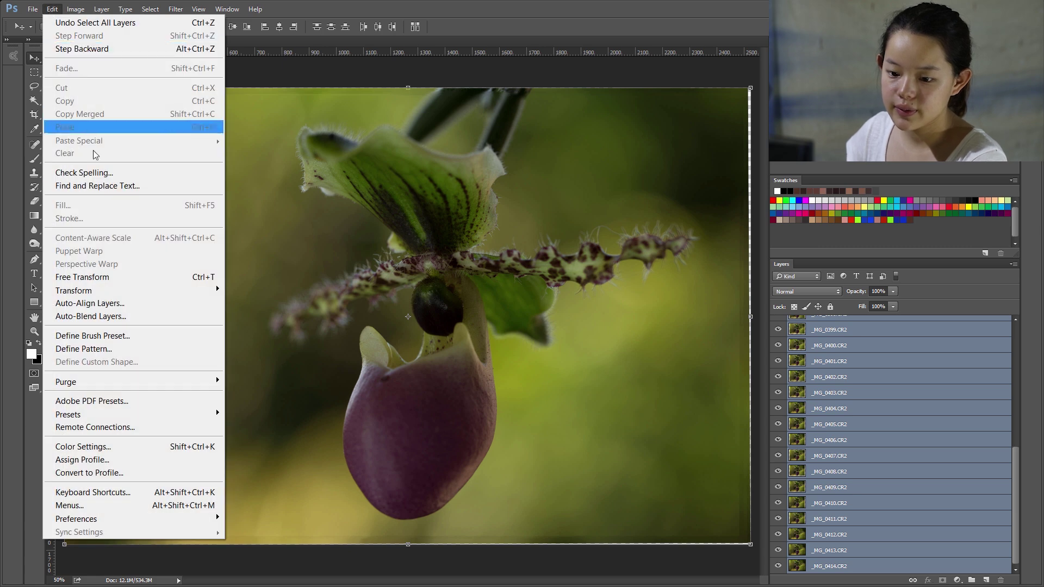
pyautogui.click(110, 315)
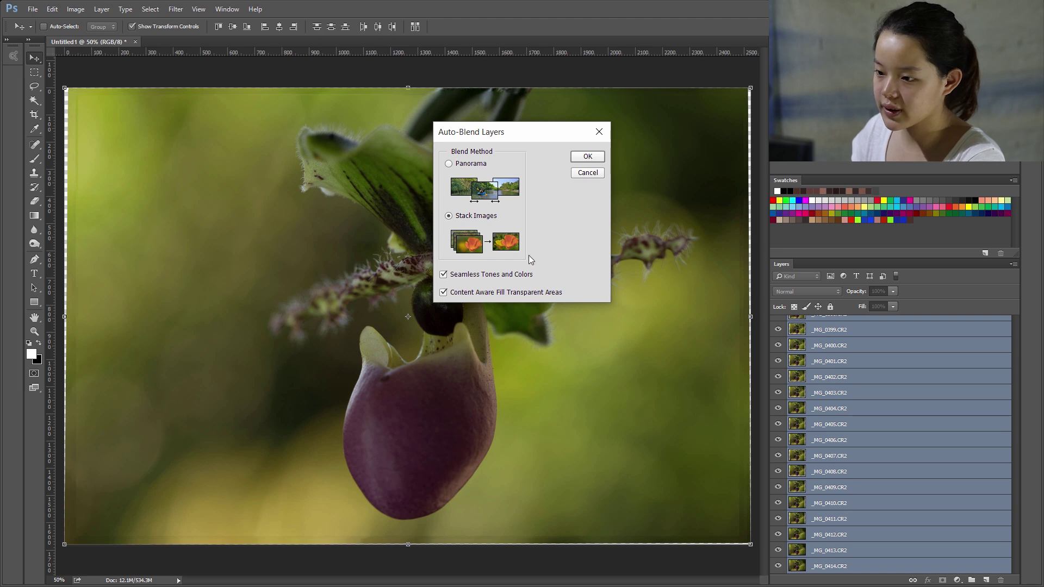
pyautogui.click(583, 158)
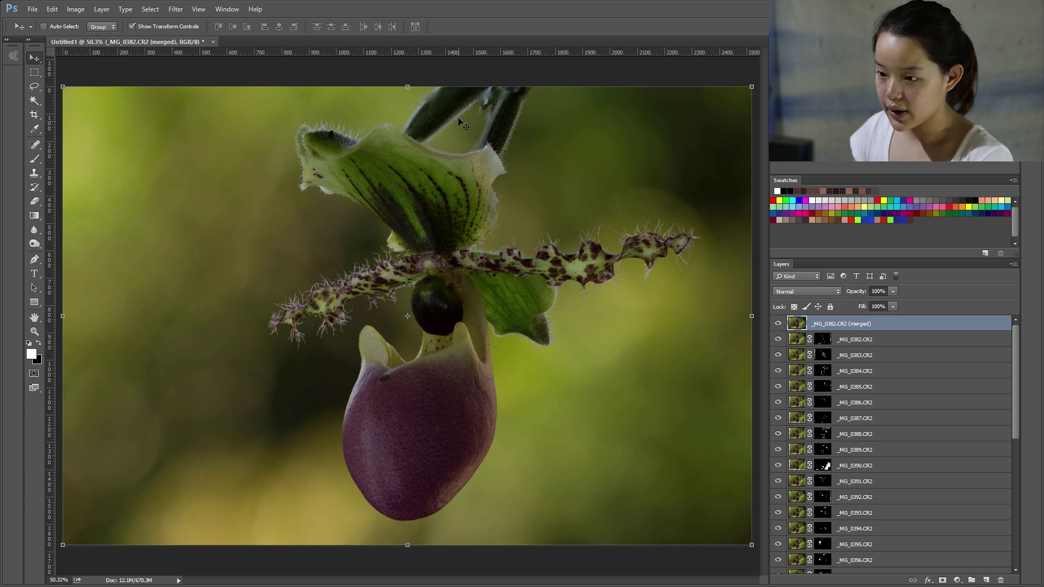
# Step: Zoom into the orchid and select the _MG_0396.CR2 layer in the Layers panel
pyautogui.scroll(3, 474, 116)
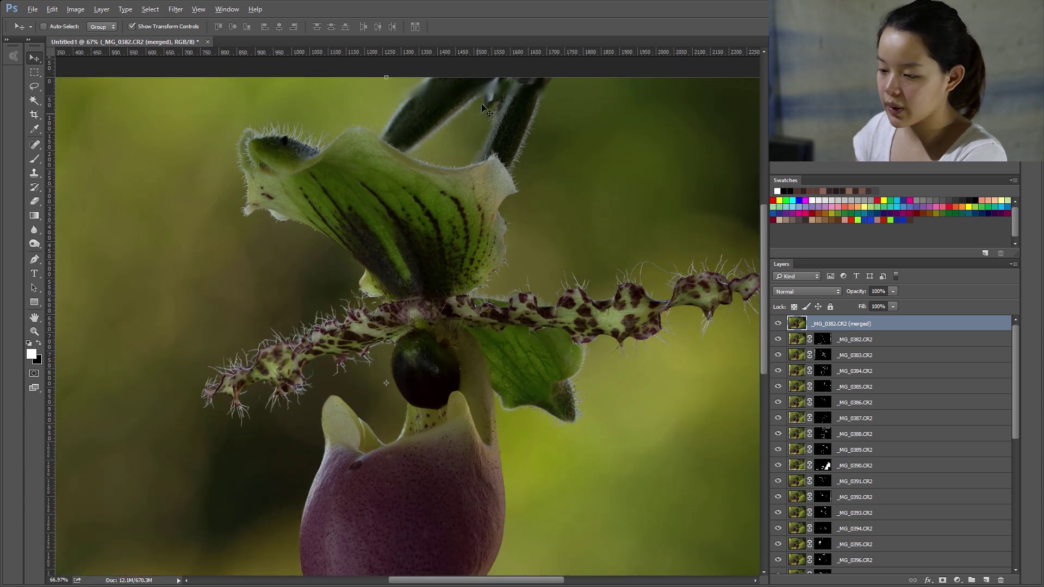
pyautogui.press('alt')
pyautogui.scroll(-2, 858, 401)
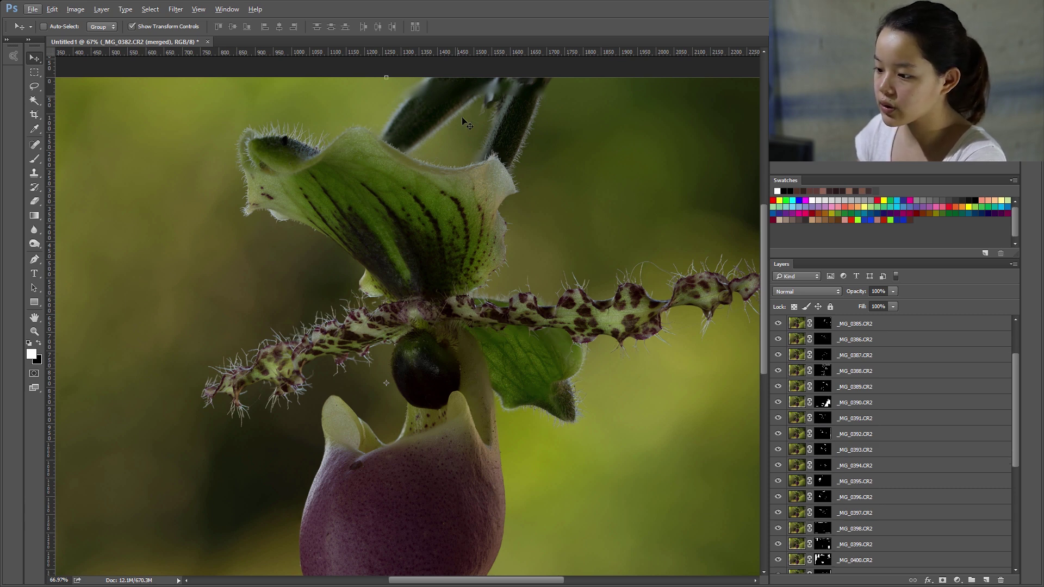
pyautogui.click(868, 496)
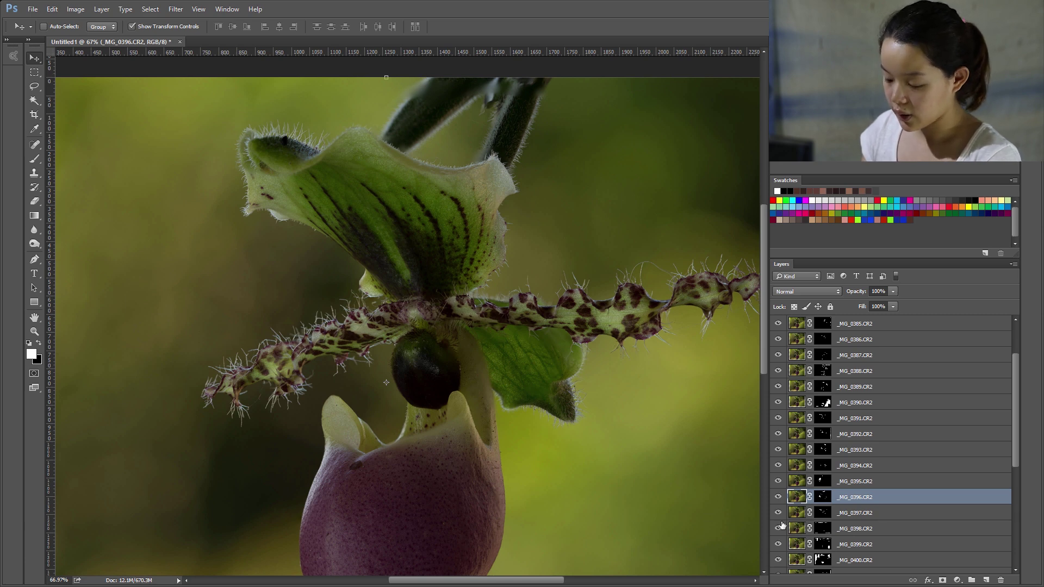
# Step: Duplicate the _MG_0396.CR2 layer as _MG_0396.CR2 copy
pyautogui.rightClick(852, 497)
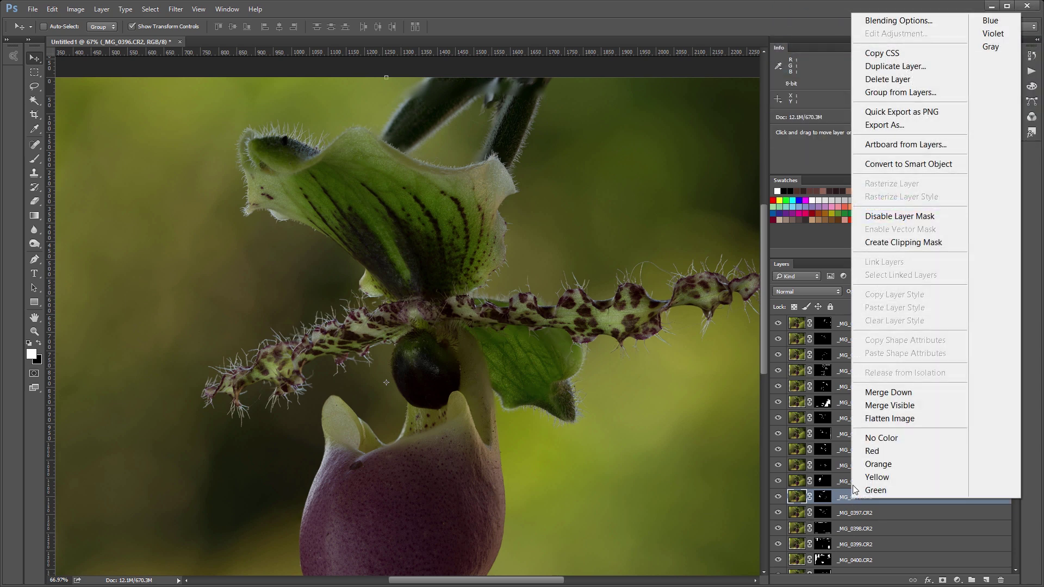
pyautogui.click(904, 66)
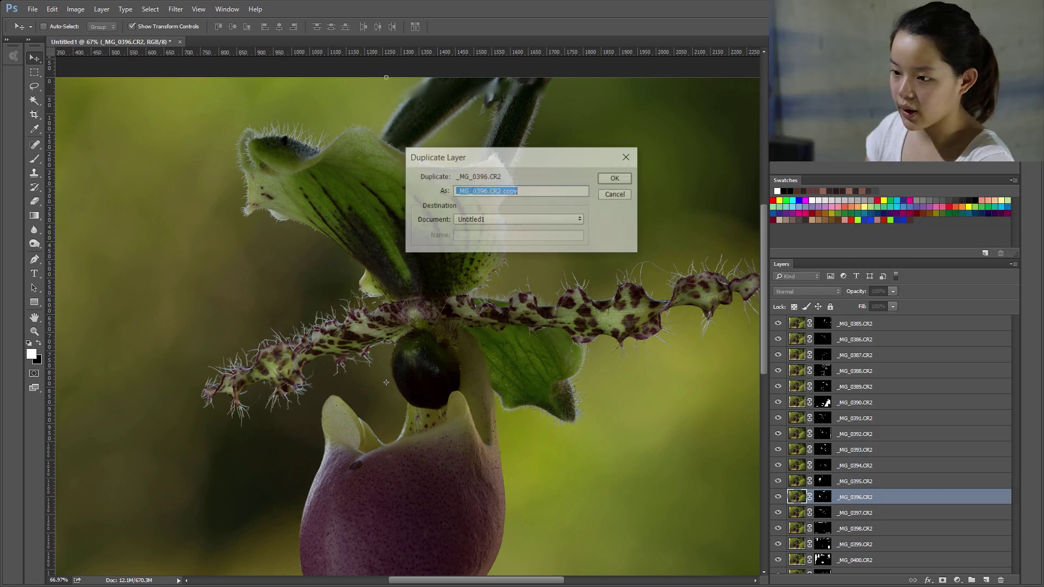
pyautogui.click(614, 179)
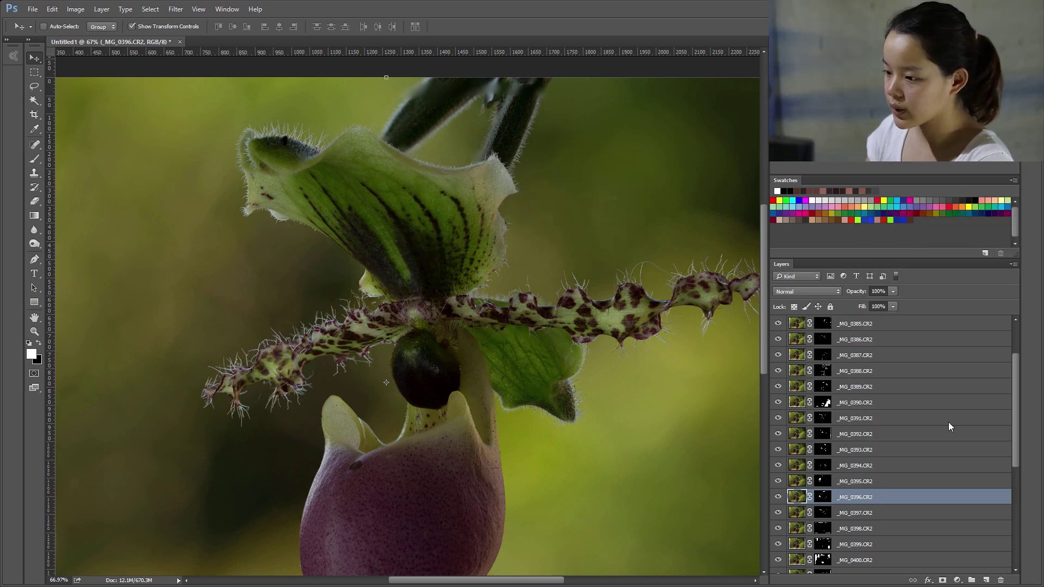
# Step: Move the copy to the top of the stack and delete its mask without applying it
pyautogui.scroll(2, 893, 400)
pyautogui.scroll(2, 894, 400)
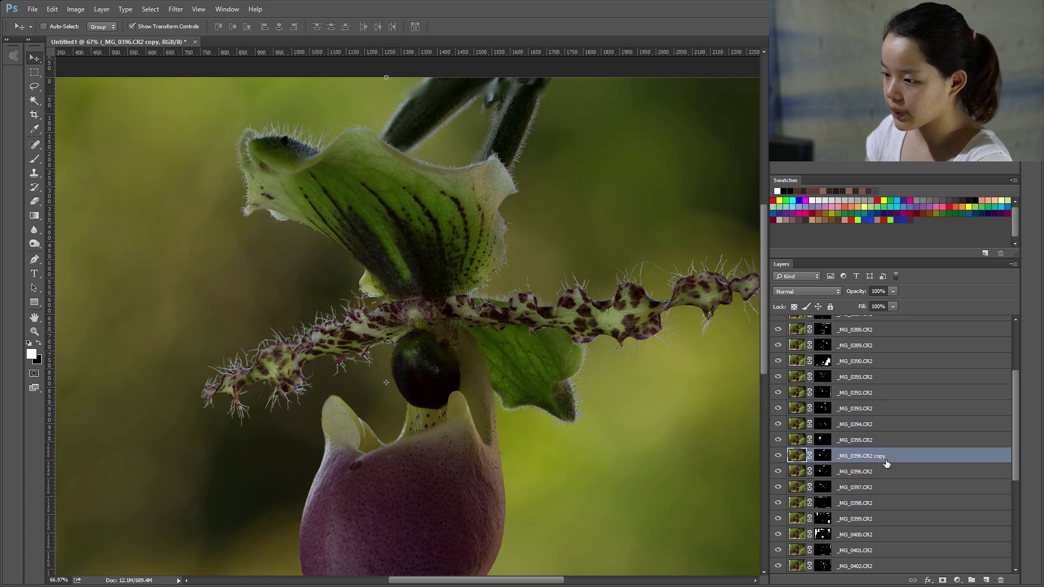
pyautogui.moveTo(887, 463); pyautogui.dragTo(864, 322)
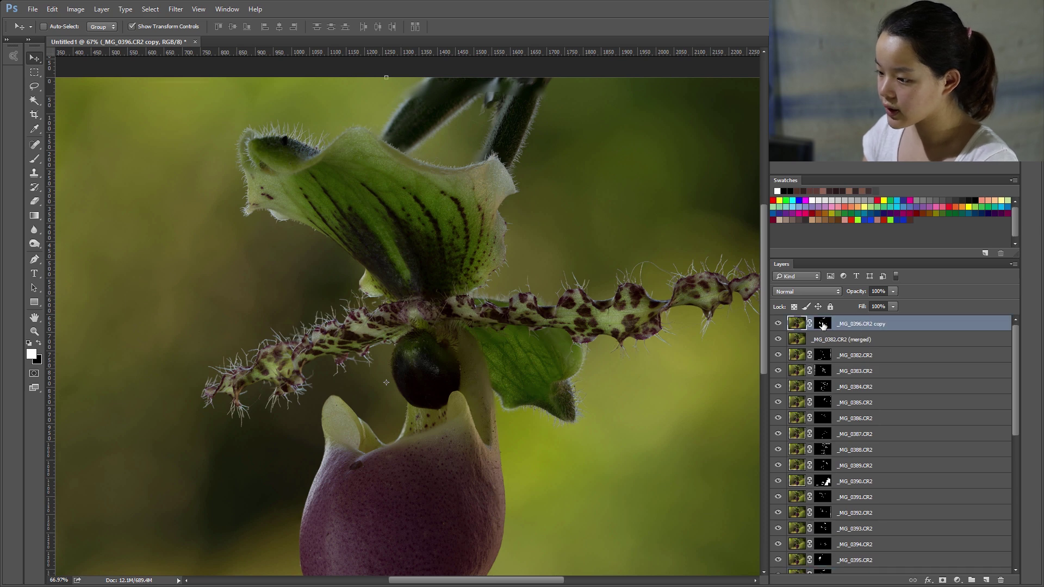
pyautogui.click(823, 325)
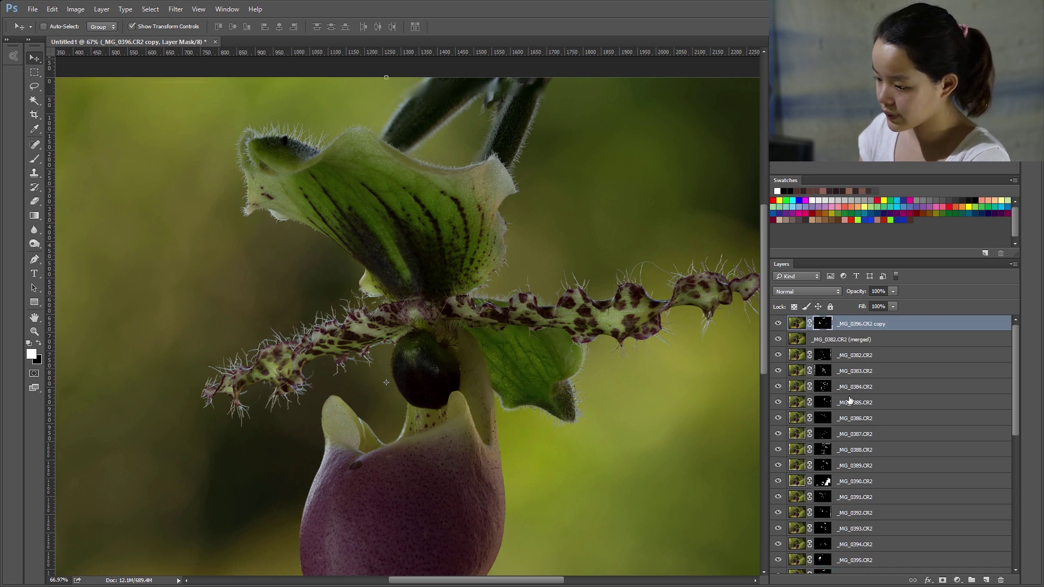
pyautogui.click(1001, 580)
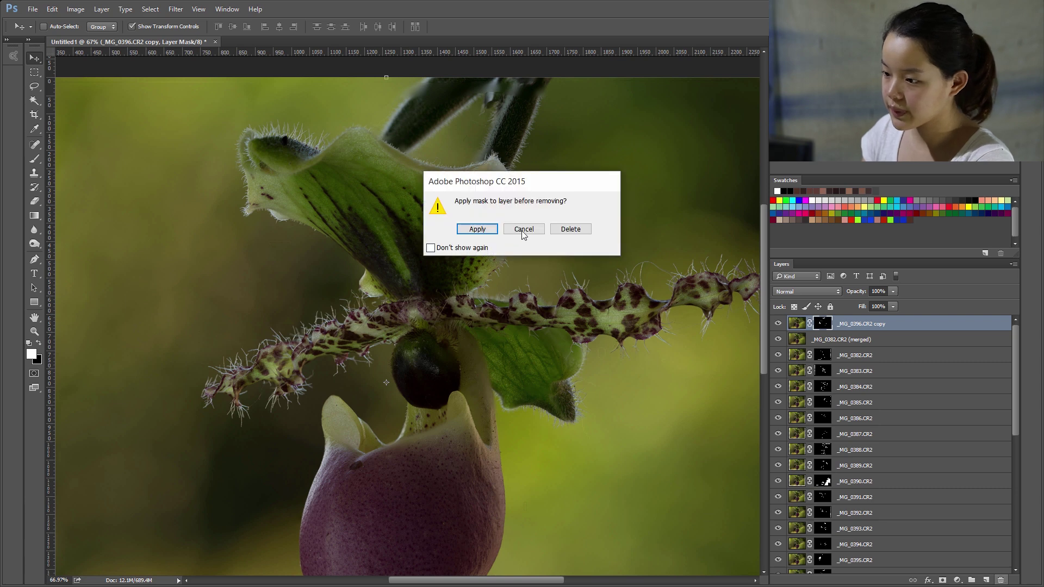
pyautogui.click(571, 229)
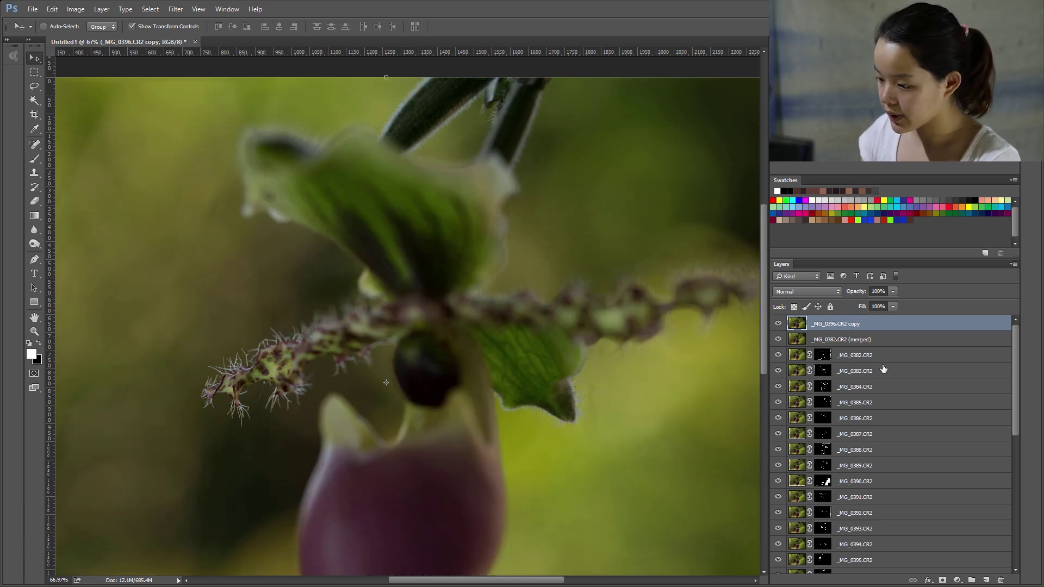
# Step: Give the copy a black hide-all mask, pick the Brush, and stamp visible layers into Layer 1
pyautogui.keyDown('alt'); pyautogui.click(943, 580); pyautogui.keyUp('alt')
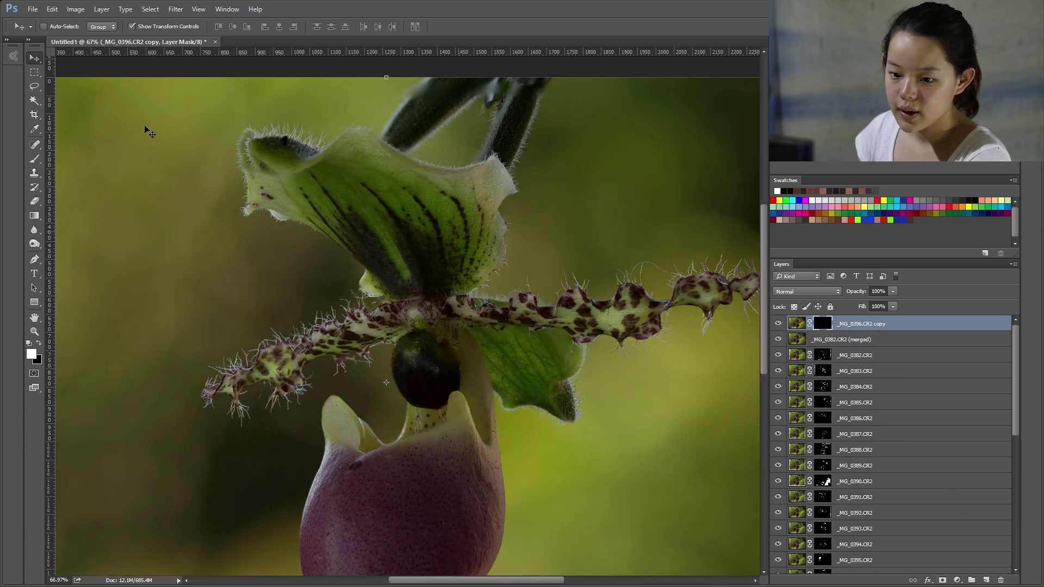
pyautogui.click(35, 159)
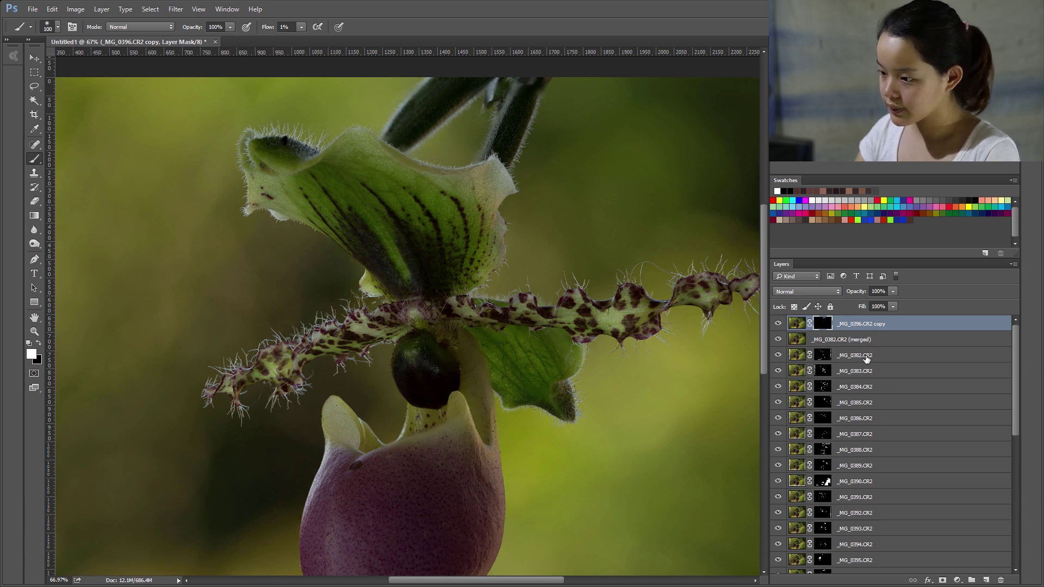
pyautogui.hotkey('ctrl', 'shift', 'alt', 'e')
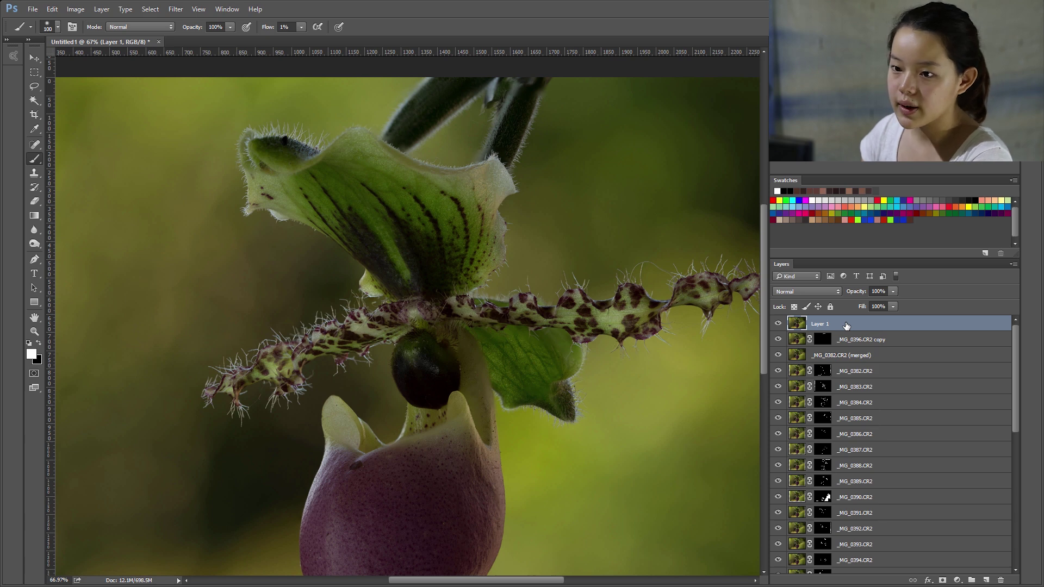
# Step: In the Camera Raw Filter, set Temperature to +11 and Exposure to +0.40
pyautogui.click(175, 9)
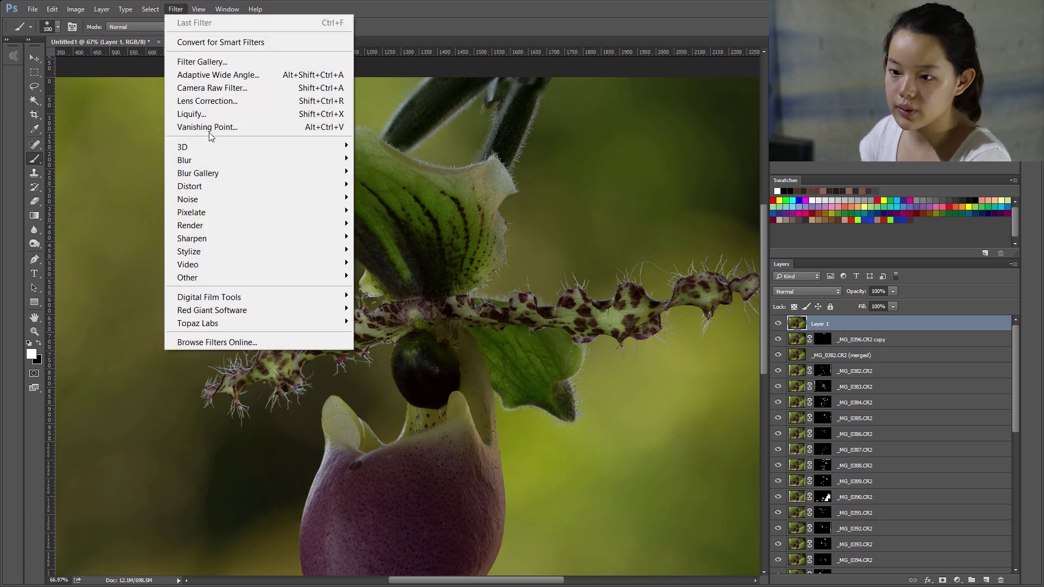
pyautogui.click(240, 88)
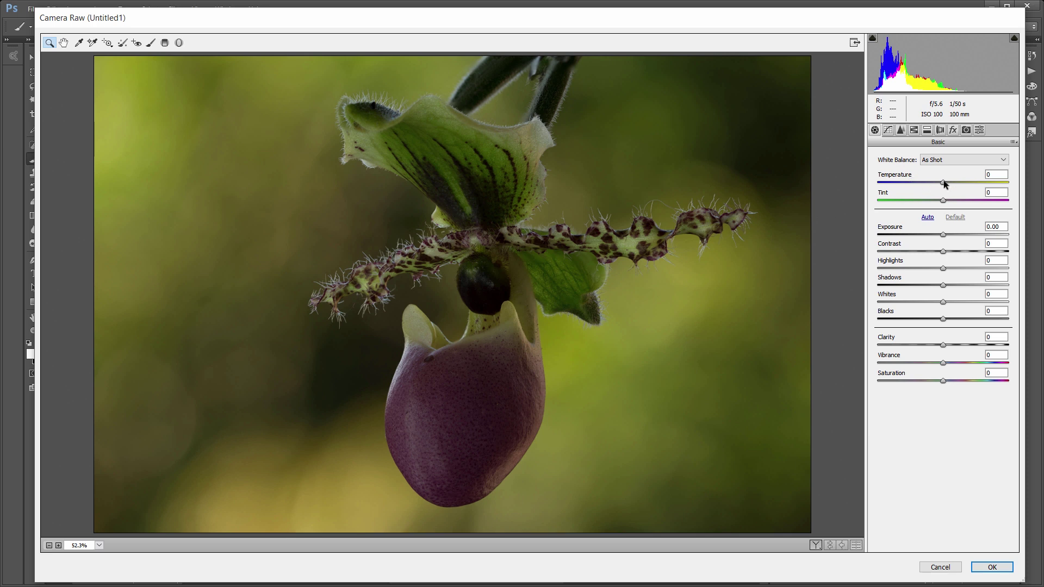
pyautogui.moveTo(944, 181); pyautogui.dragTo(950, 182)
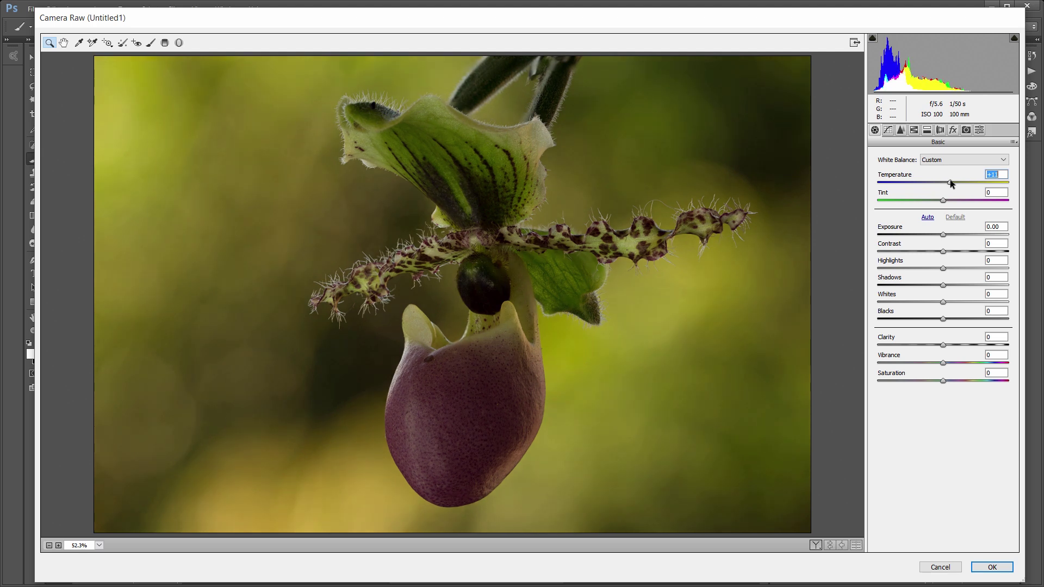
pyautogui.click(944, 233)
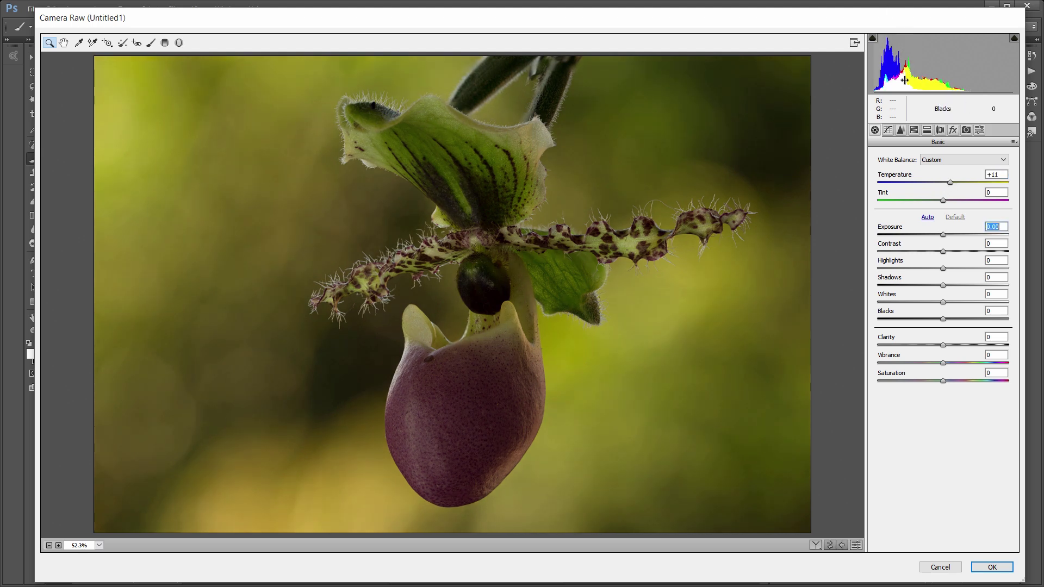
pyautogui.moveTo(939, 240); pyautogui.dragTo(949, 239)
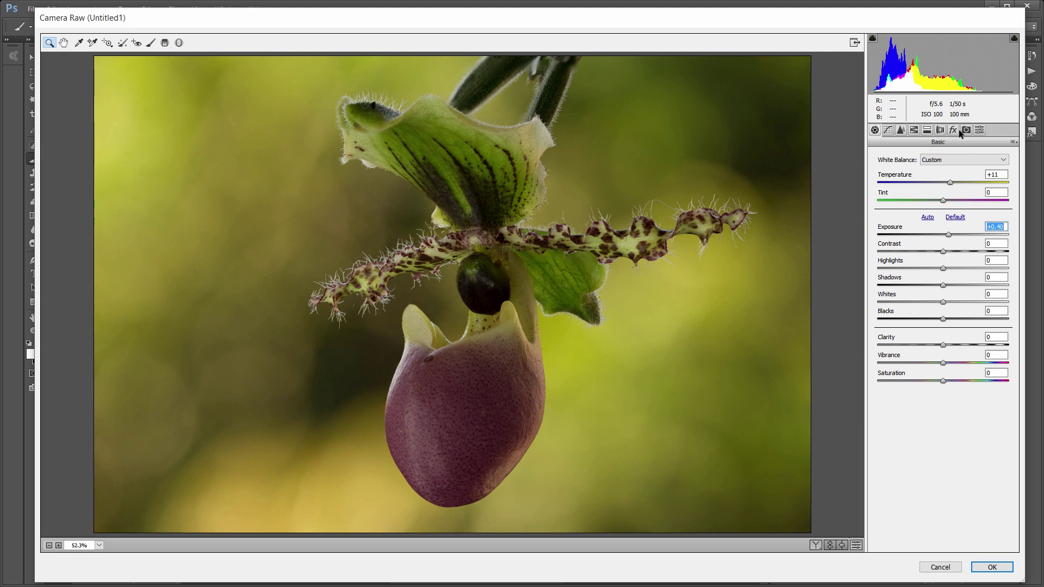
# Step: Turn on Remove Chromatic Aberration in Lens Corrections and apply the Camera Raw filter
pyautogui.click(964, 130)
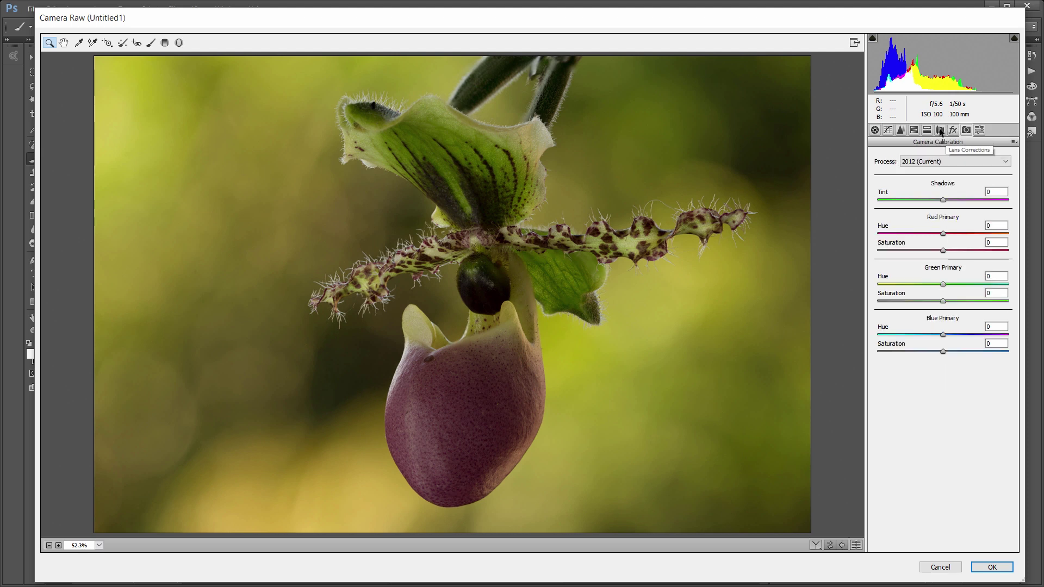
pyautogui.click(940, 131)
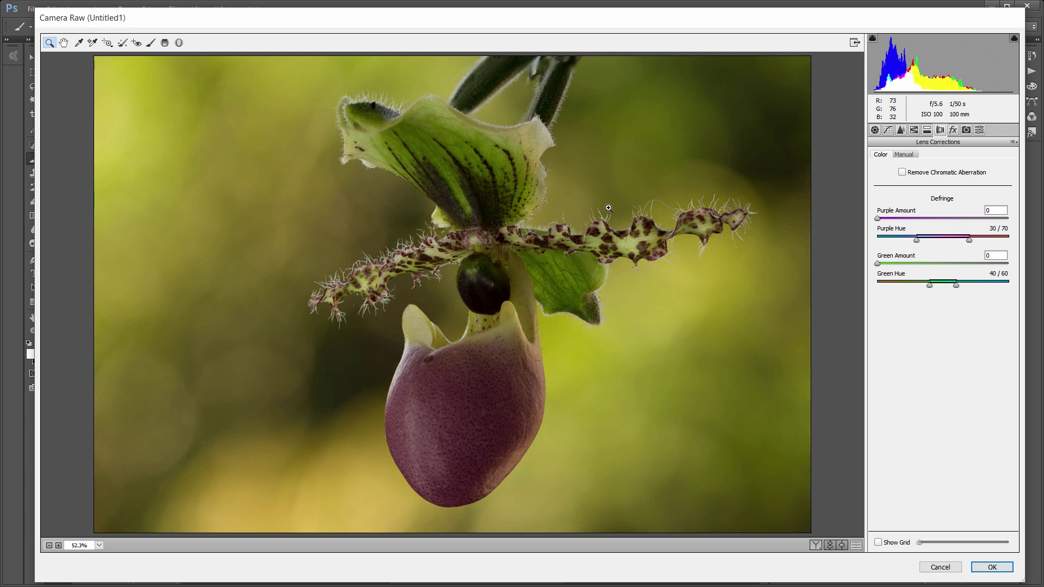
pyautogui.click(902, 172)
pyautogui.click(874, 132)
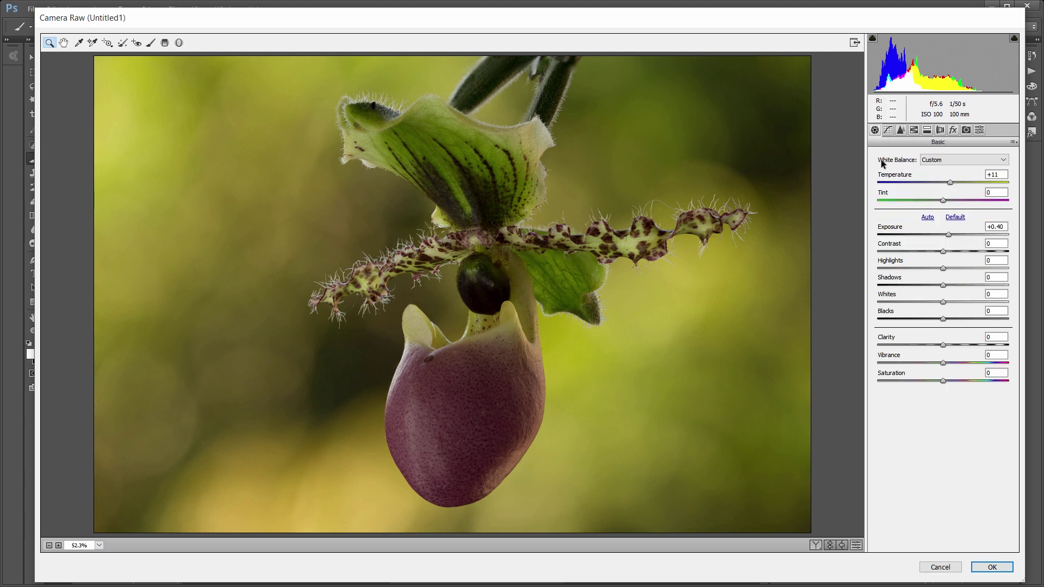
pyautogui.click(992, 572)
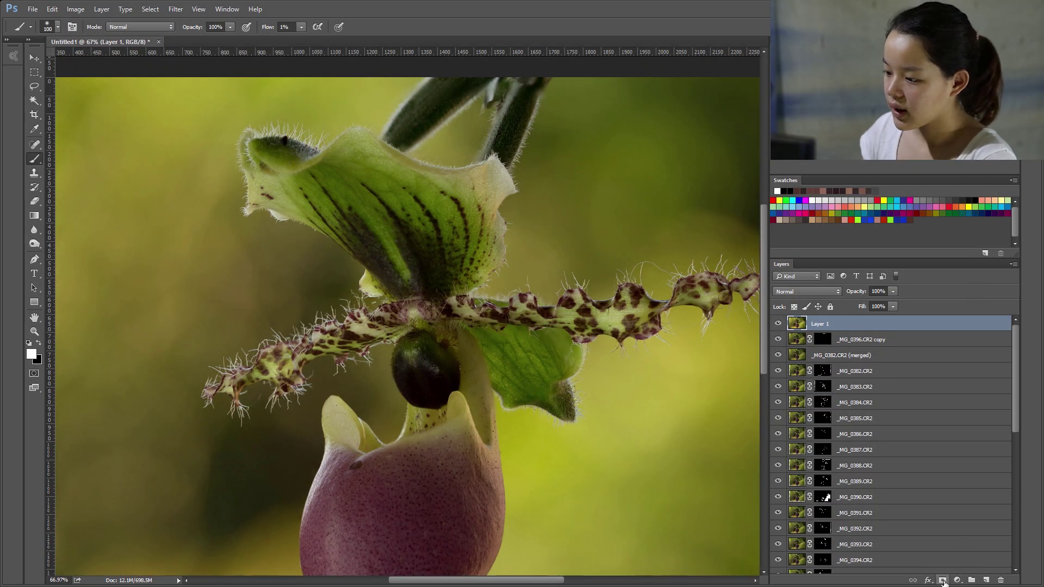
# Step: Add a Hue/Saturation layer making the pouch redder, then stamp visible layers into Layer 2
pyautogui.click(958, 580)
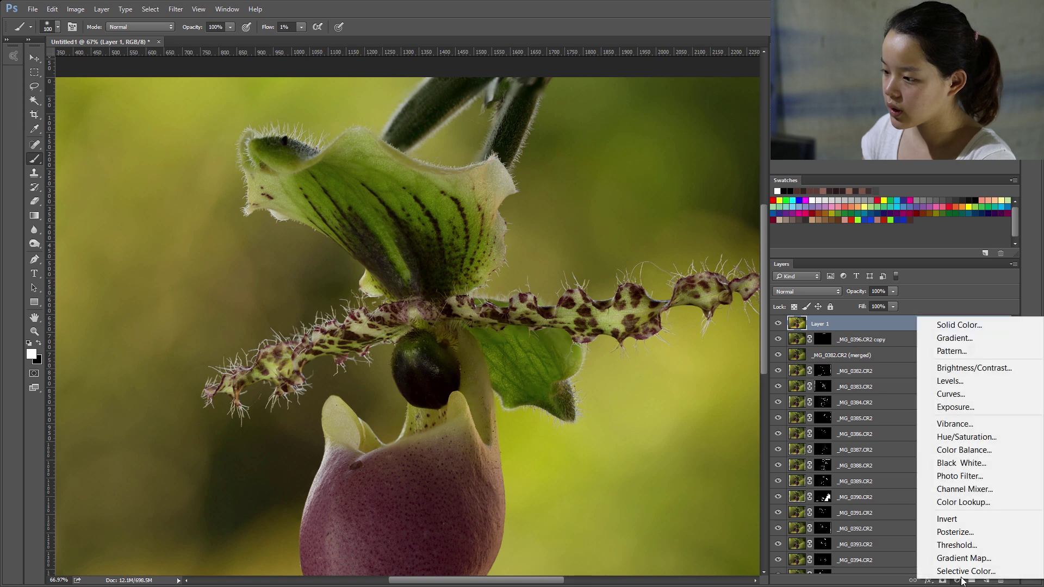
pyautogui.click(967, 437)
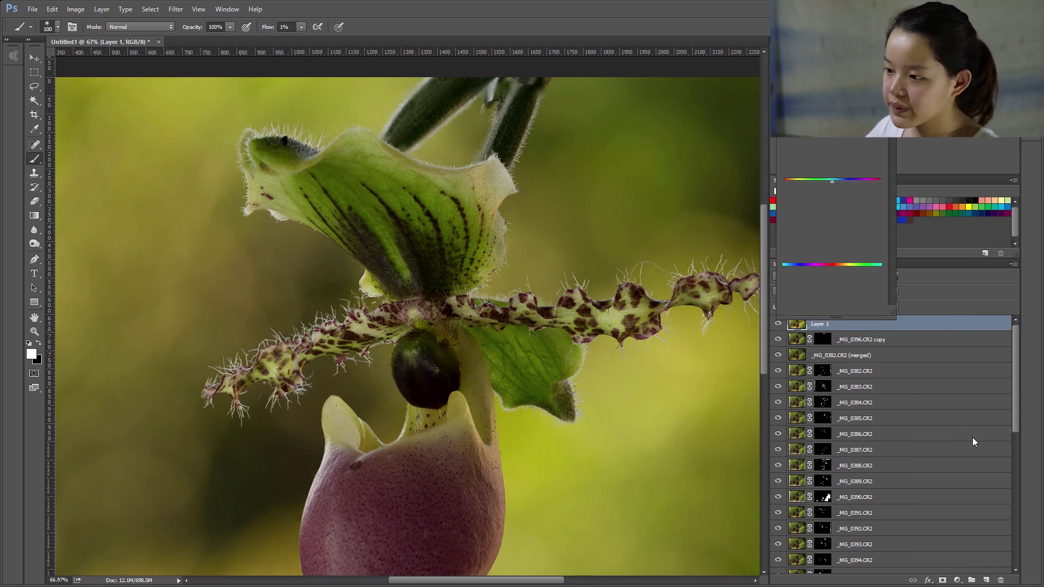
pyautogui.click(787, 154)
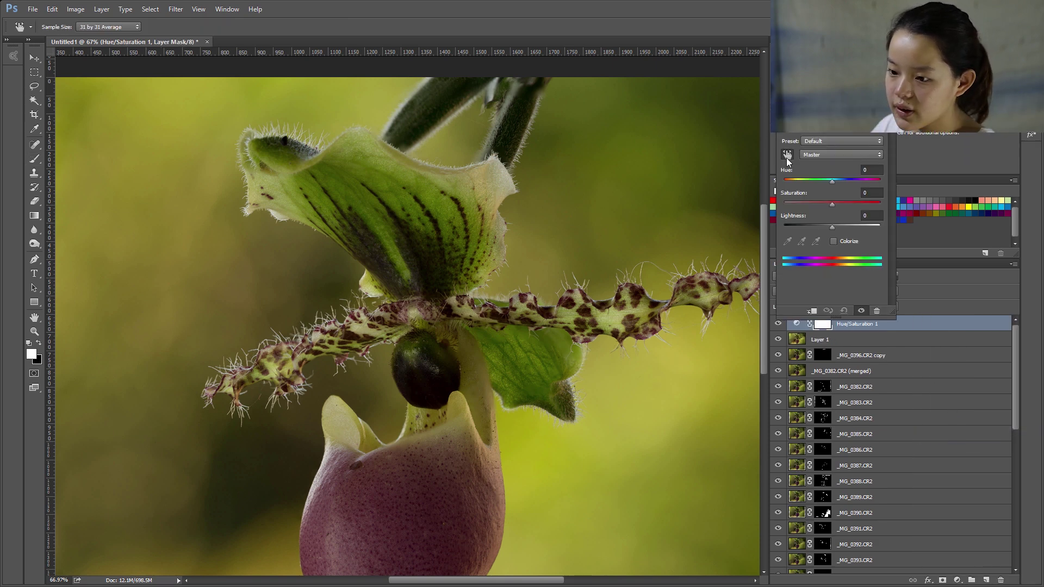
pyautogui.click(411, 222)
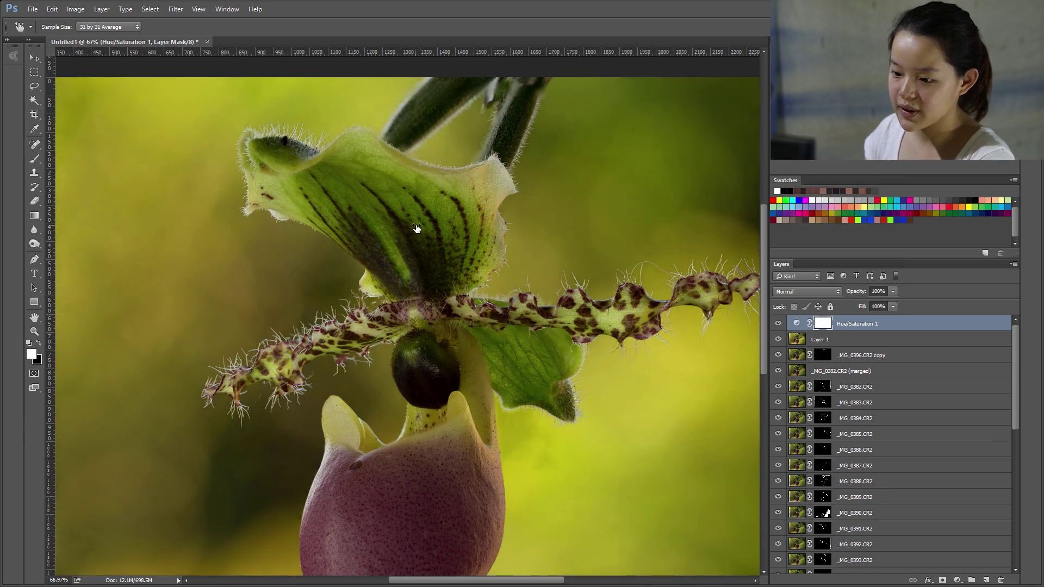
pyautogui.moveTo(396, 527); pyautogui.dragTo(416, 528)
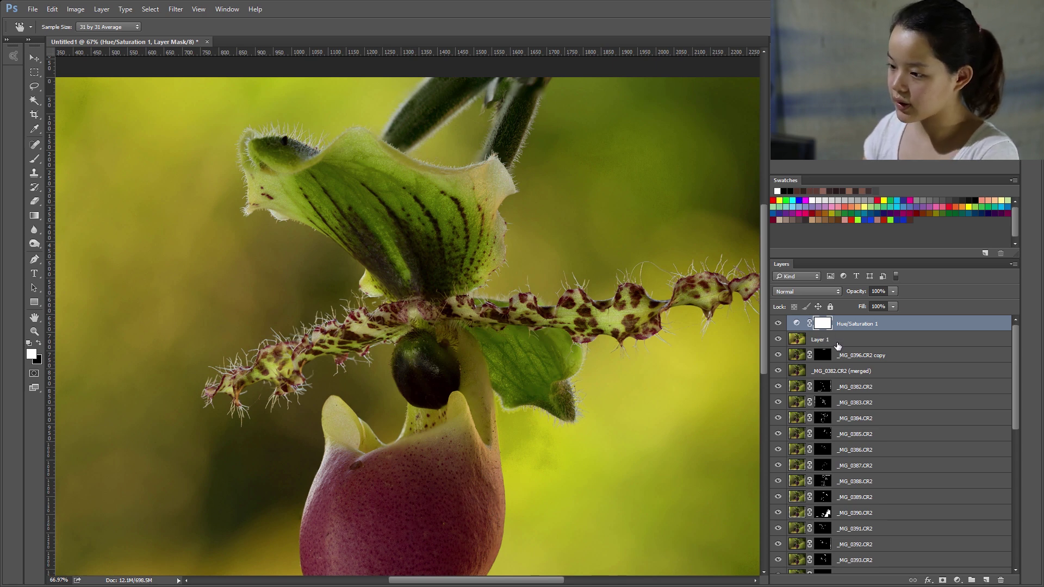
pyautogui.hotkey('ctrl', 'shift', 'alt', 'e')
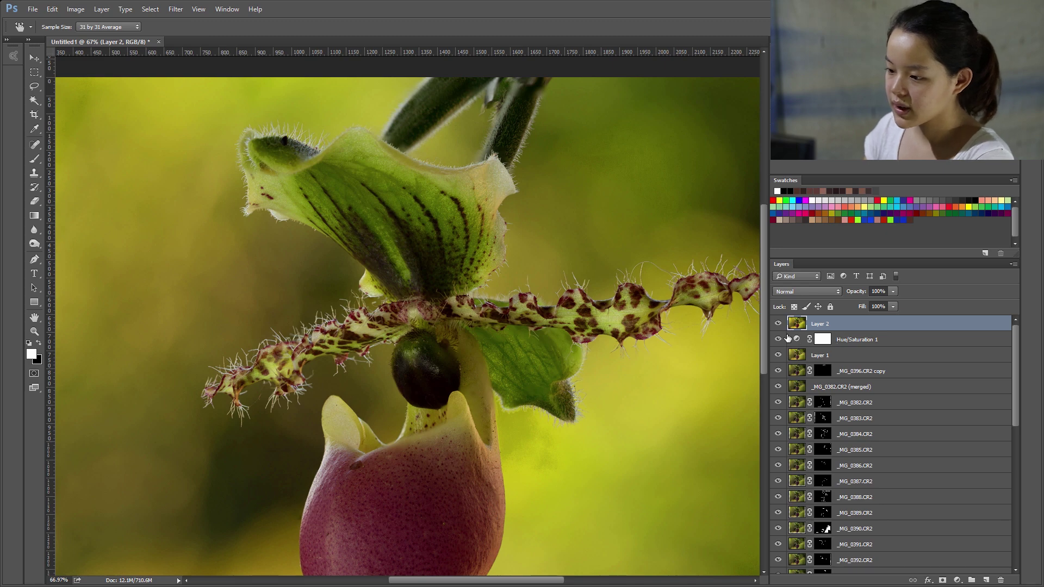